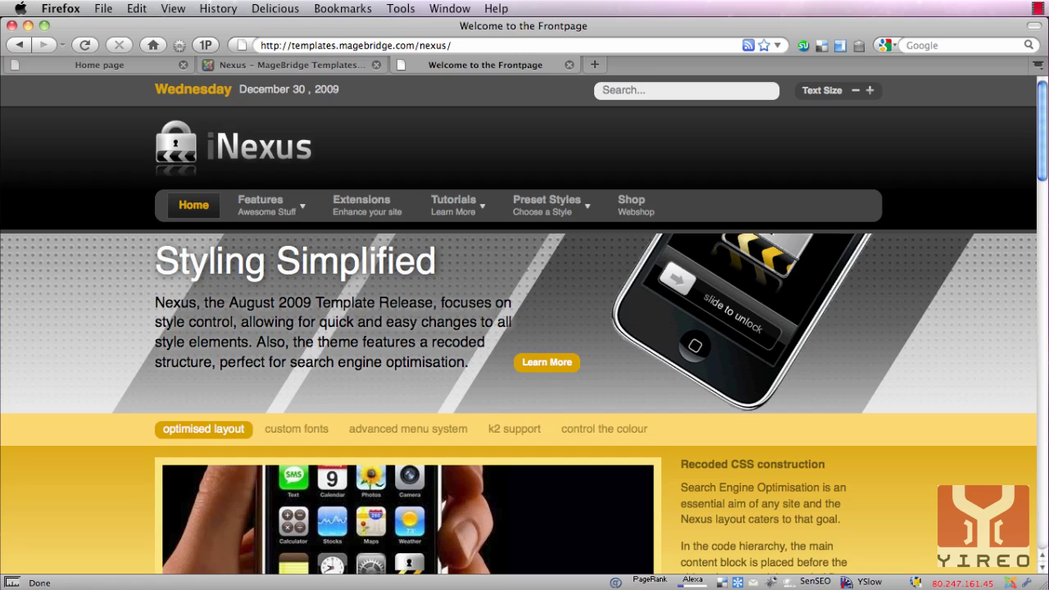
Open the Webshop page and browse the Best Buy, Most Viewed and Most Reviewed sections
left_click(631, 213)
left_click(629, 209)
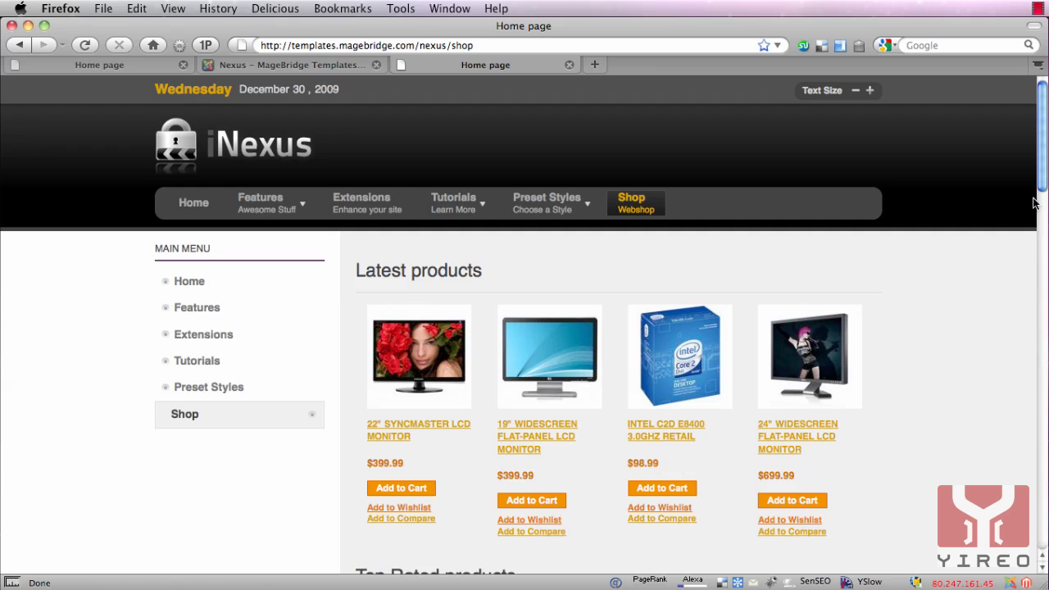
left_click_drag(1044, 182, 1013, 437)
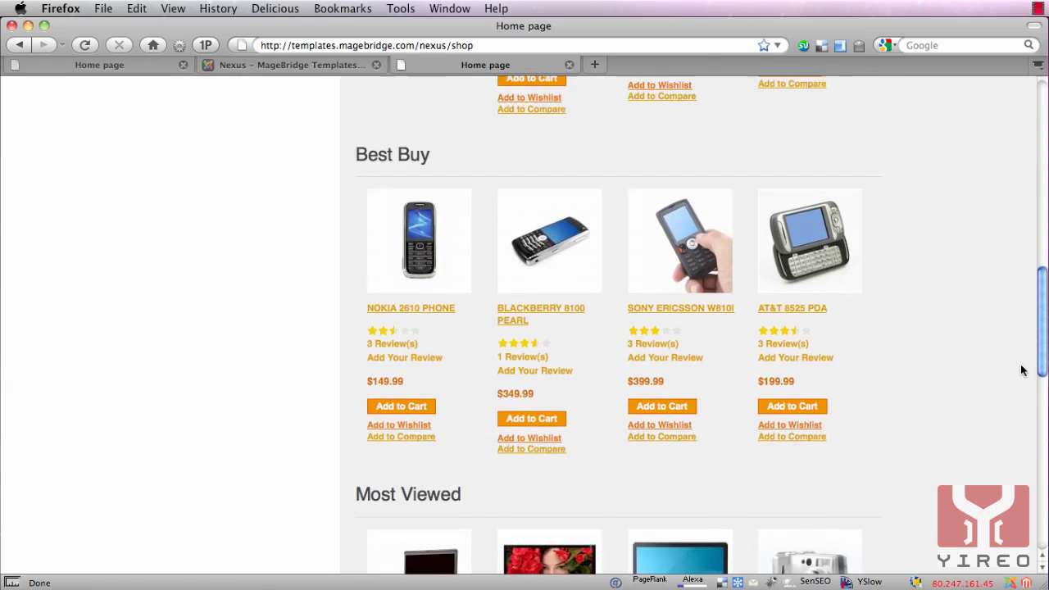
scroll(1014, 437, "down", 3)
scroll(1013, 437, "down", 2)
scroll(1004, 435, "up", 4)
scroll(996, 435, "up", 5)
scroll(982, 254, "up", 5)
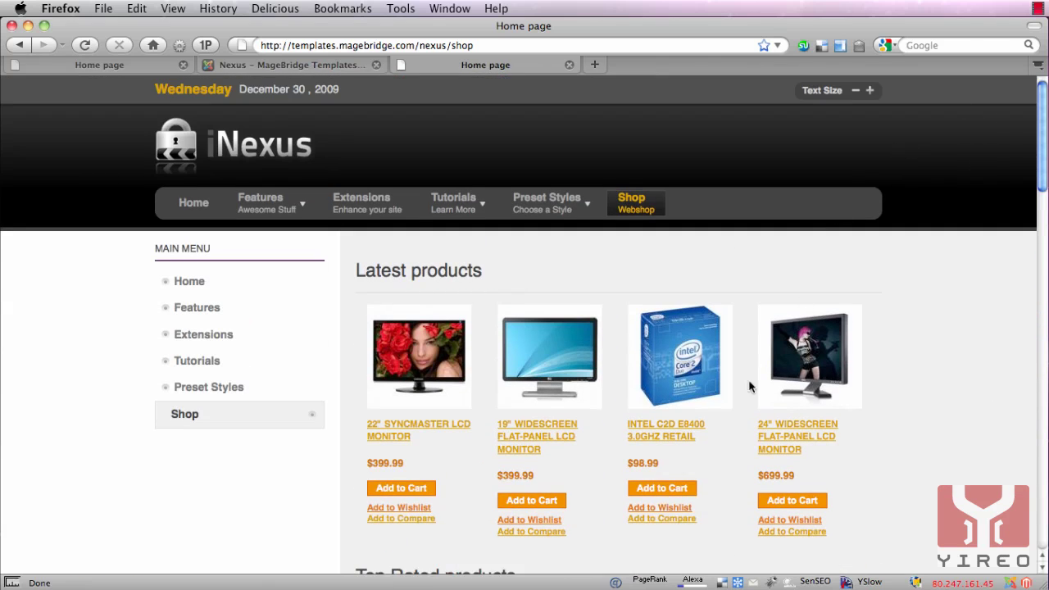
Add the 19" Widescreen Flat-Panel LCD Monitor ($399.99) to the cart and continue shopping
left_click(527, 503)
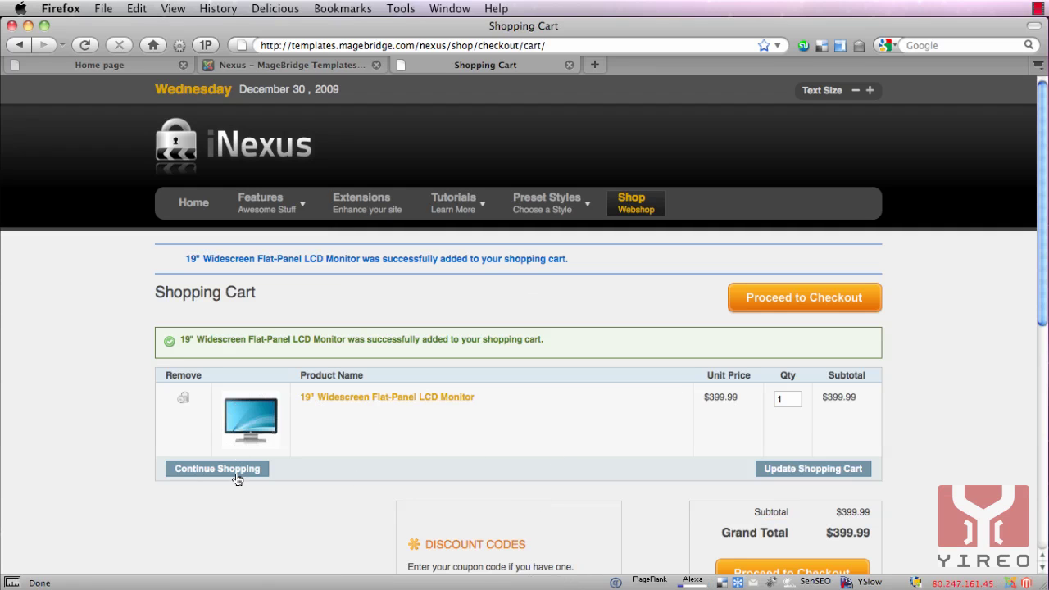
left_click(236, 475)
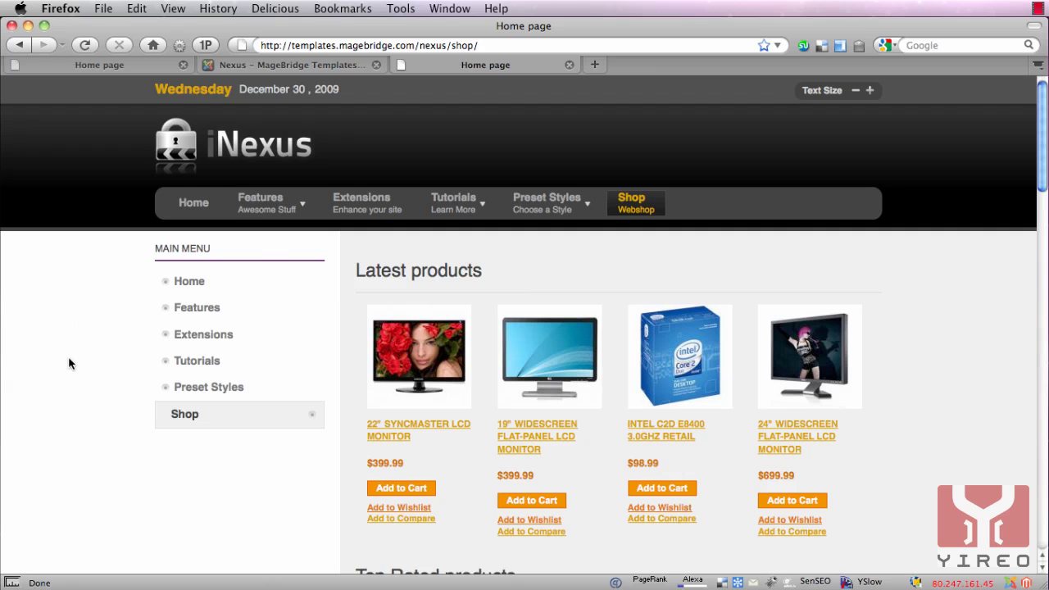
In Module Manager, create a MageBridge: Cart module 'My shopping cart' at position left and save
left_click(235, 66)
mouse_move(247, 135)
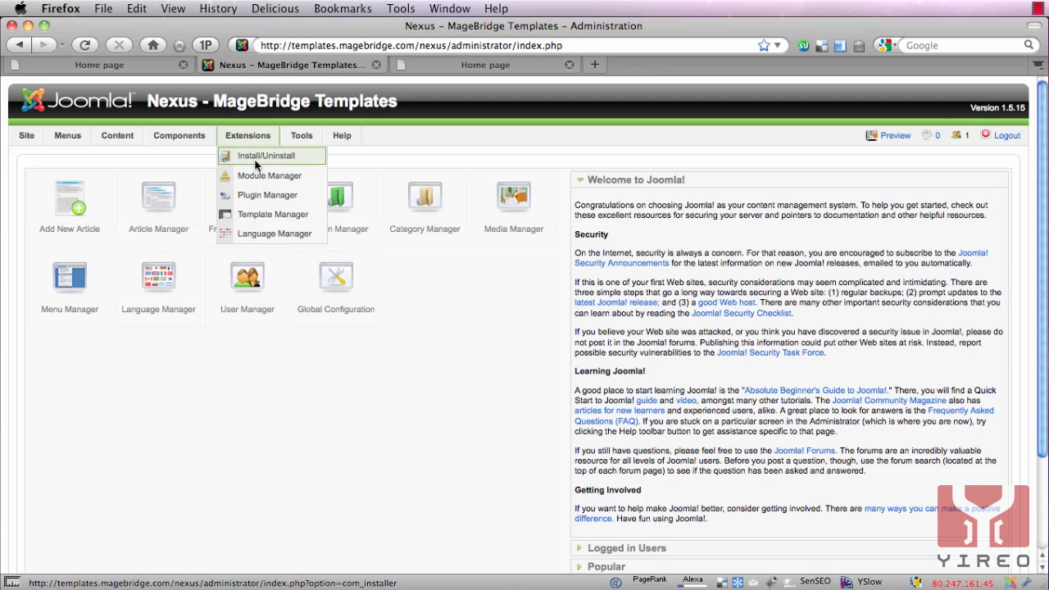
left_click(258, 179)
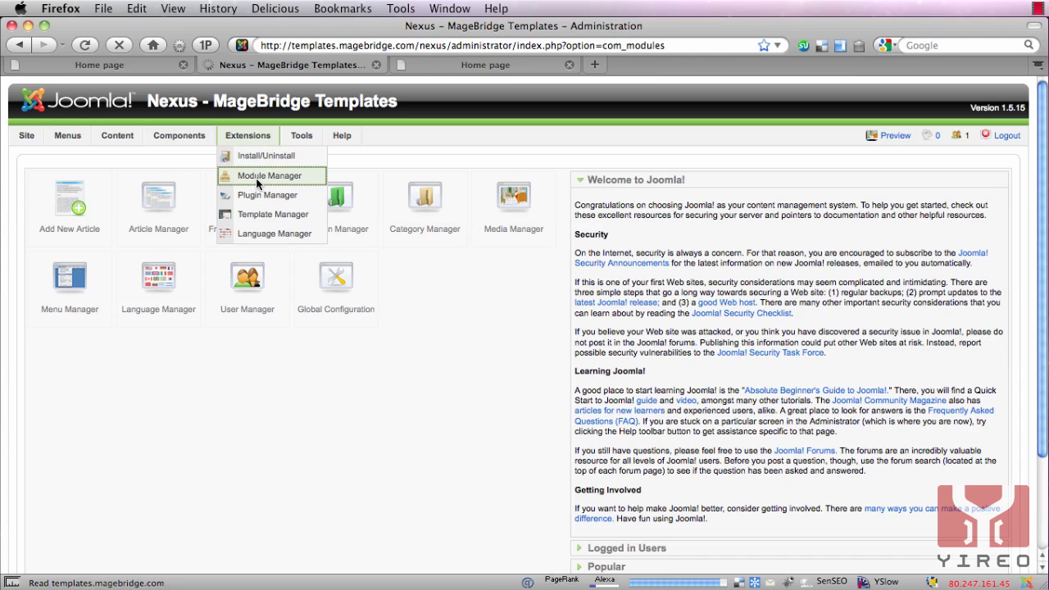
left_click(963, 177)
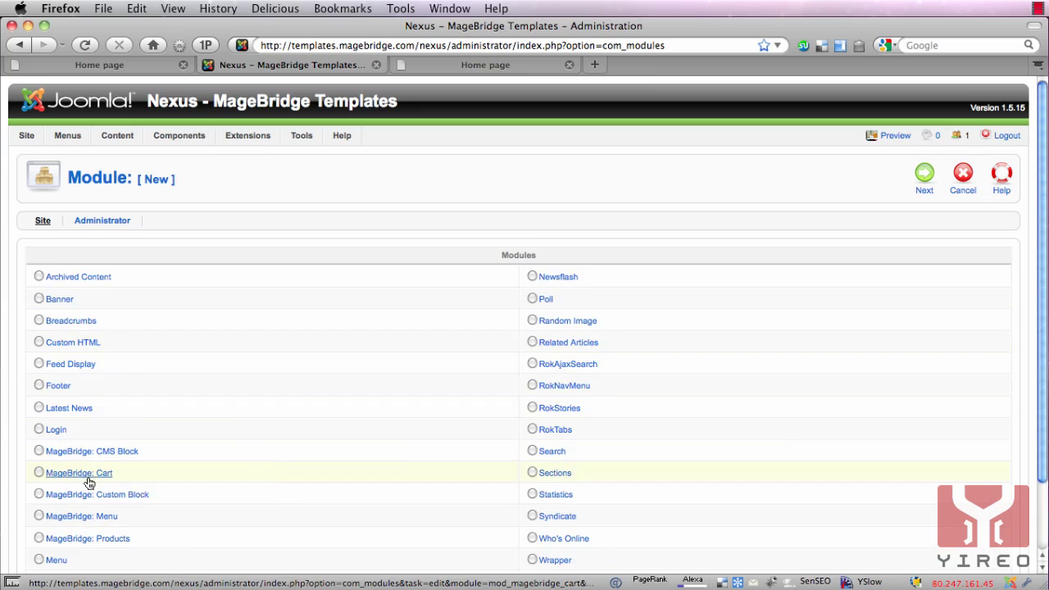
left_click(93, 476)
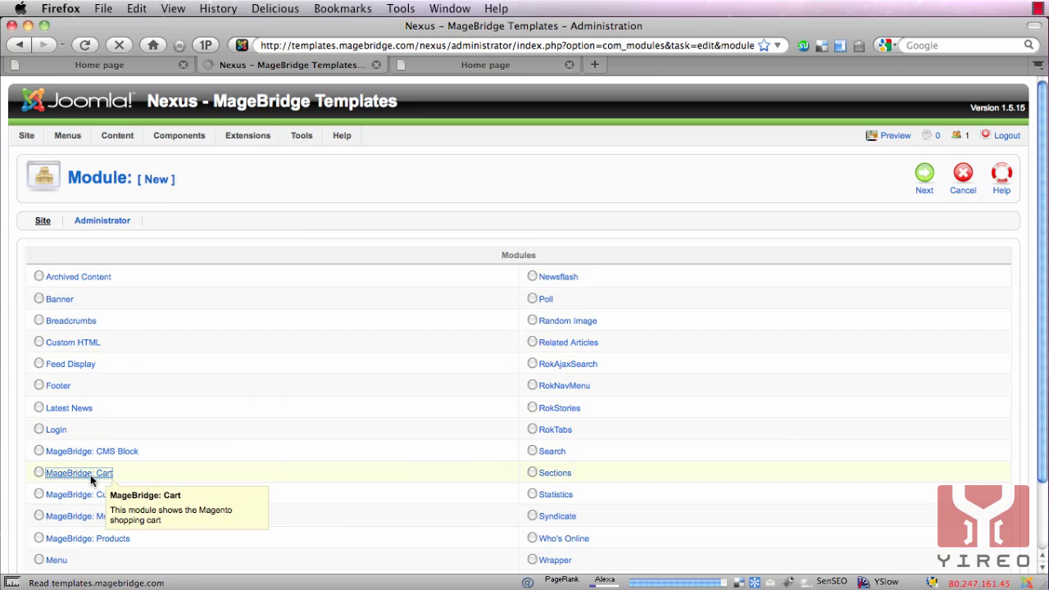
left_click(187, 260)
type("My shopping cart")
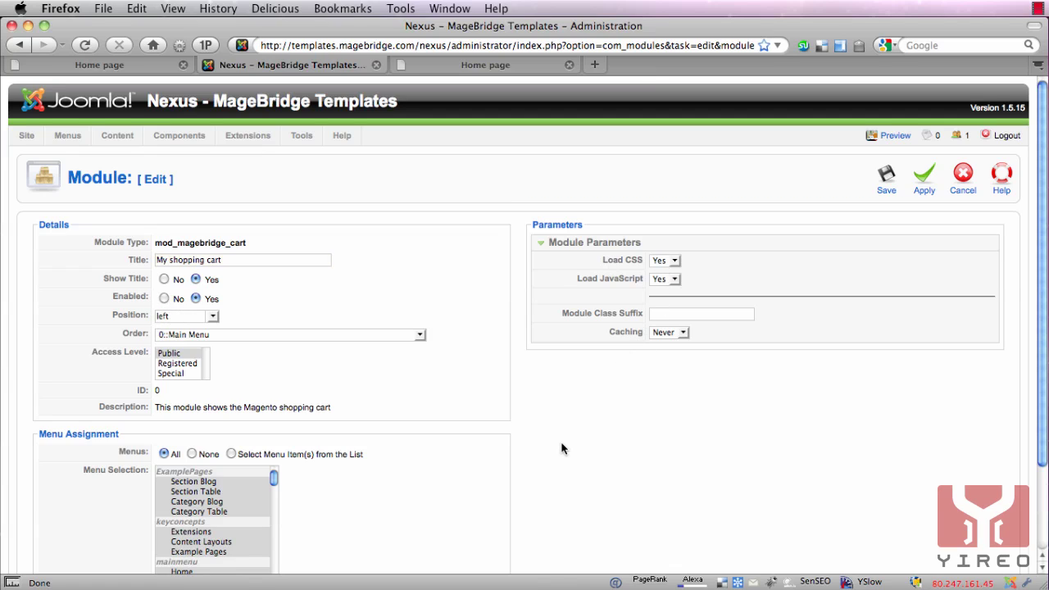
left_click(888, 181)
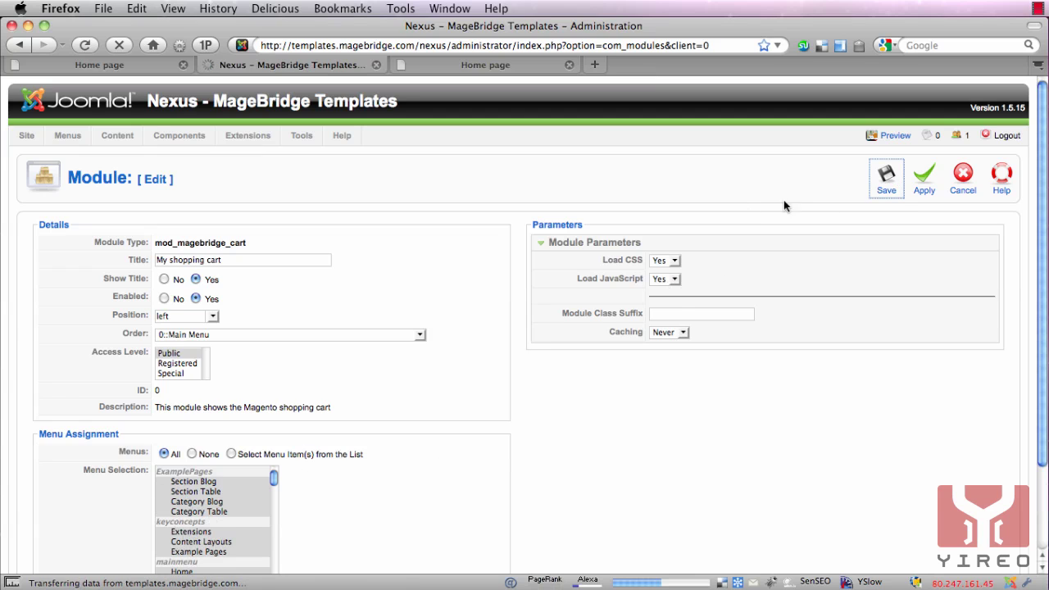
Reload the shop, add the 24" monitor, and check the sidebar cart shows 3 items, $1,799.97
left_click(102, 65)
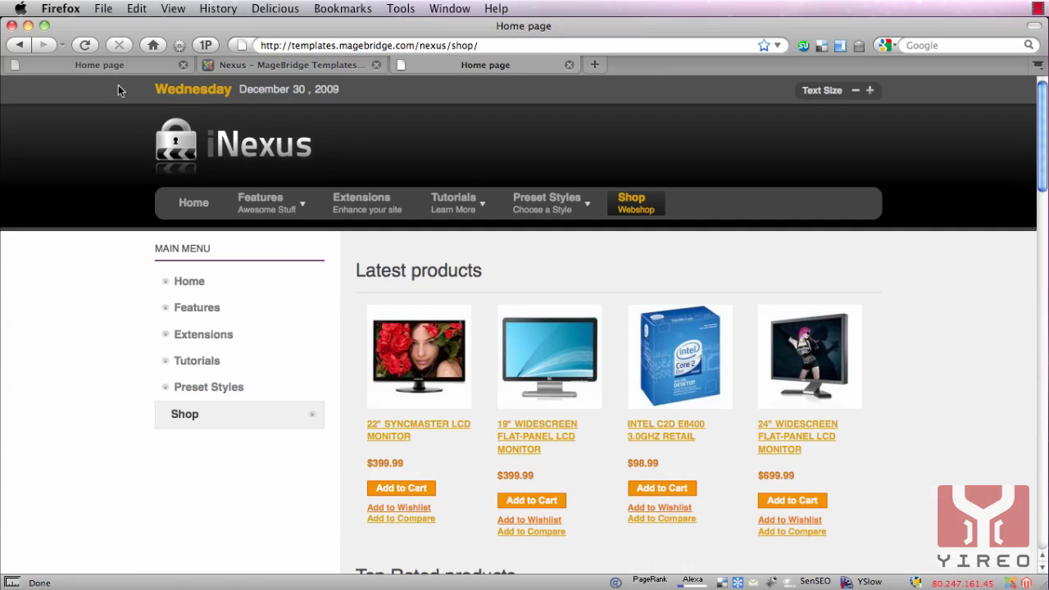
left_click(94, 47)
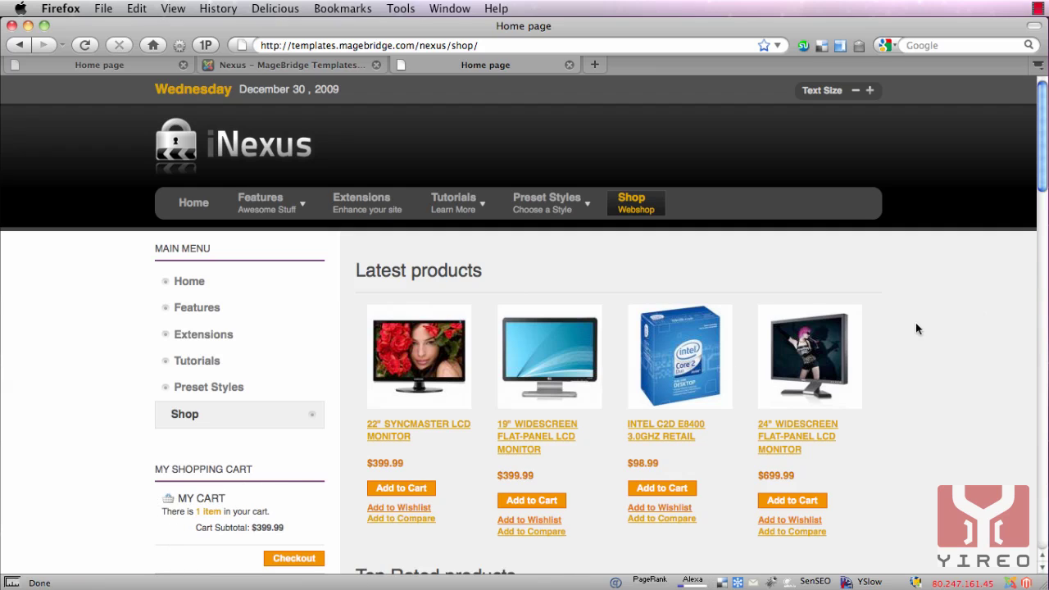
scroll(676, 305, "down", 5)
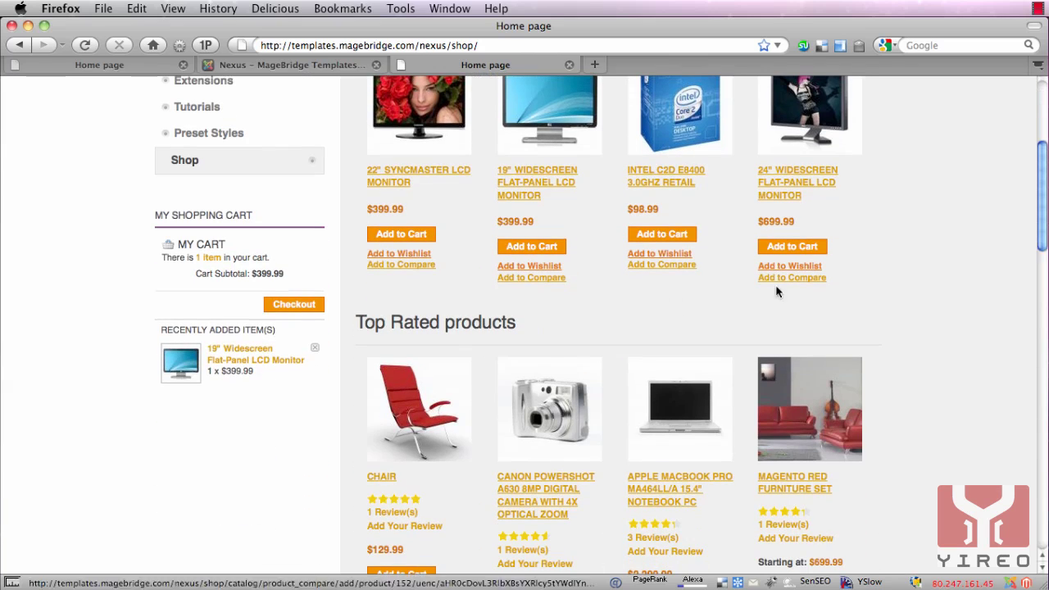
left_click(788, 256)
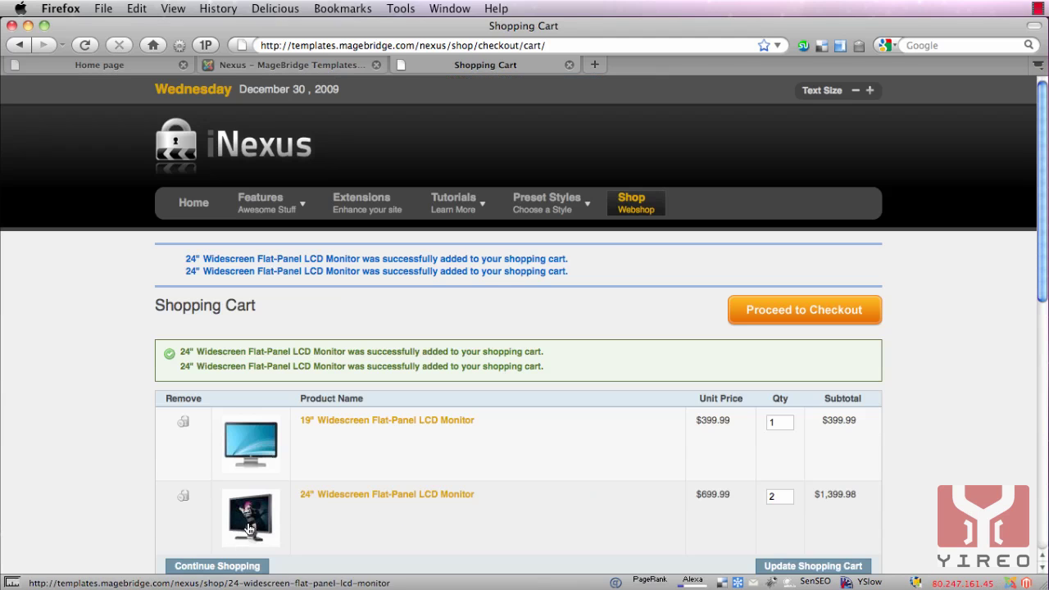
left_click(217, 565)
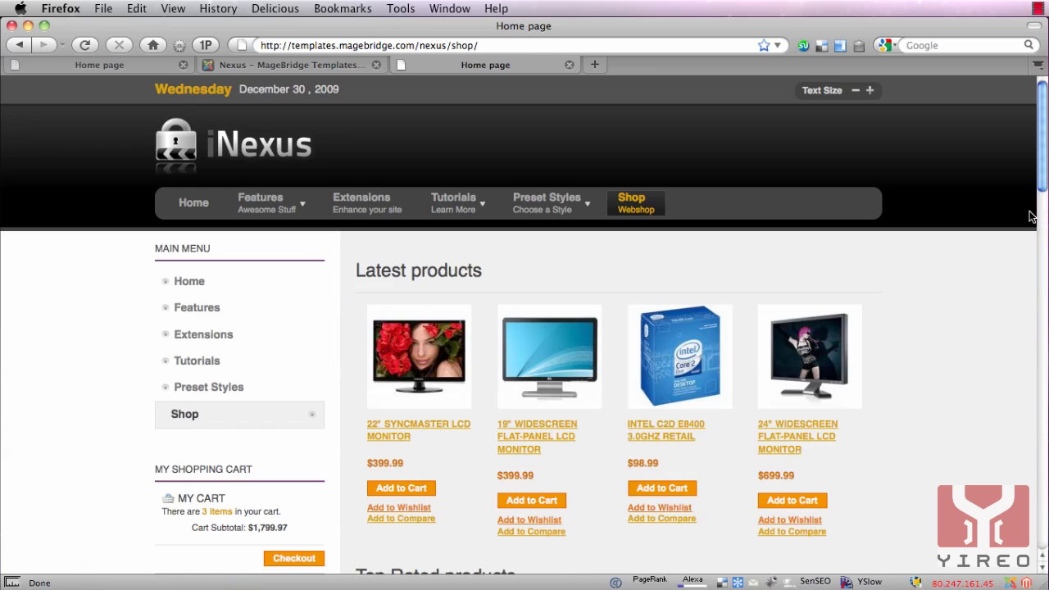
scroll(1031, 213, "down", 5)
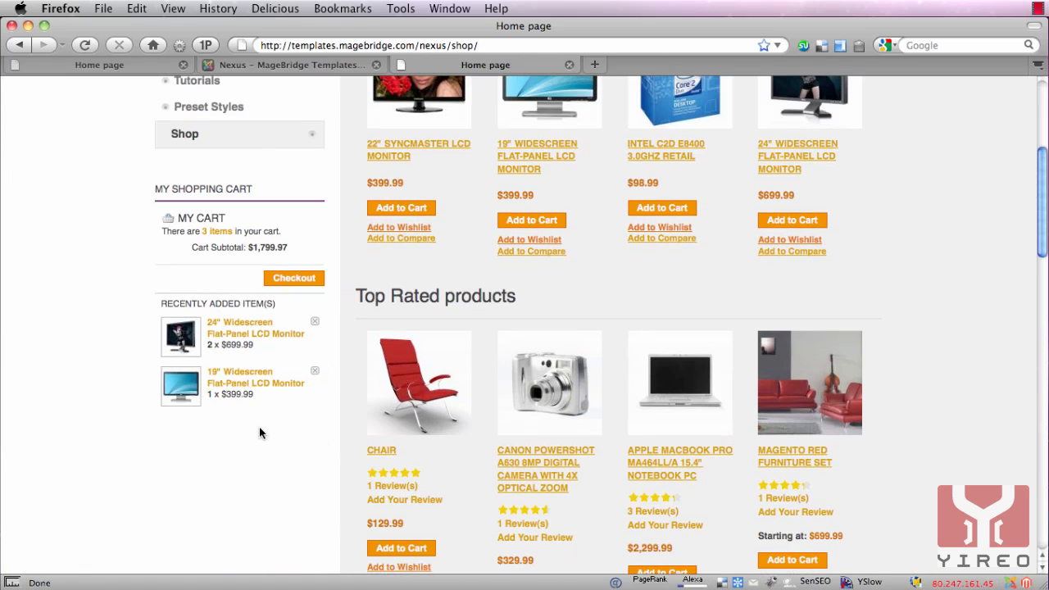
Filter the administrator module list to the mod_magebridge_cart type
left_click(1033, 97)
left_click(285, 65)
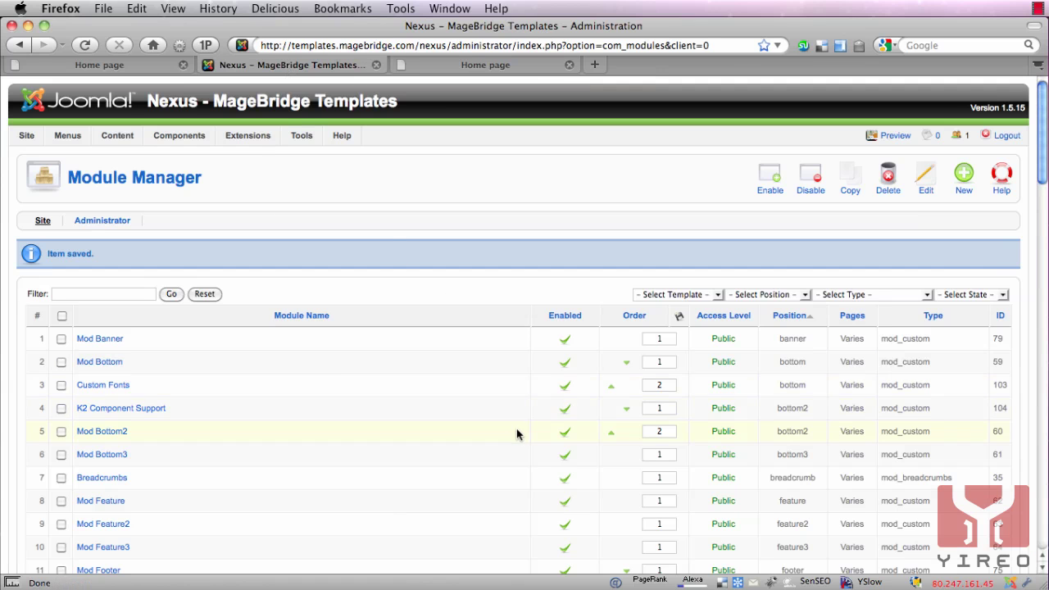
left_click(852, 295)
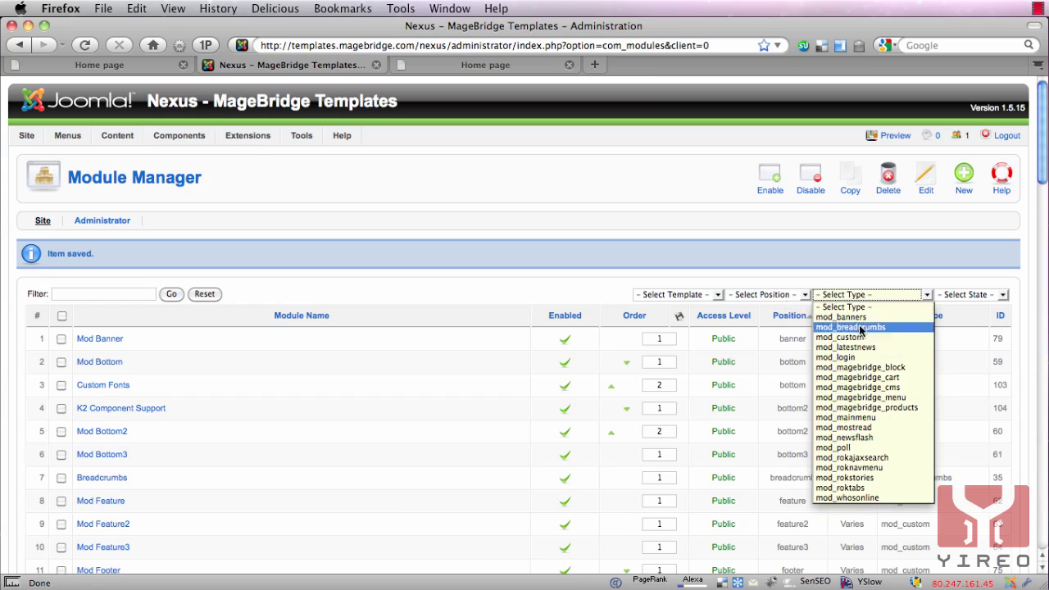
left_click(855, 378)
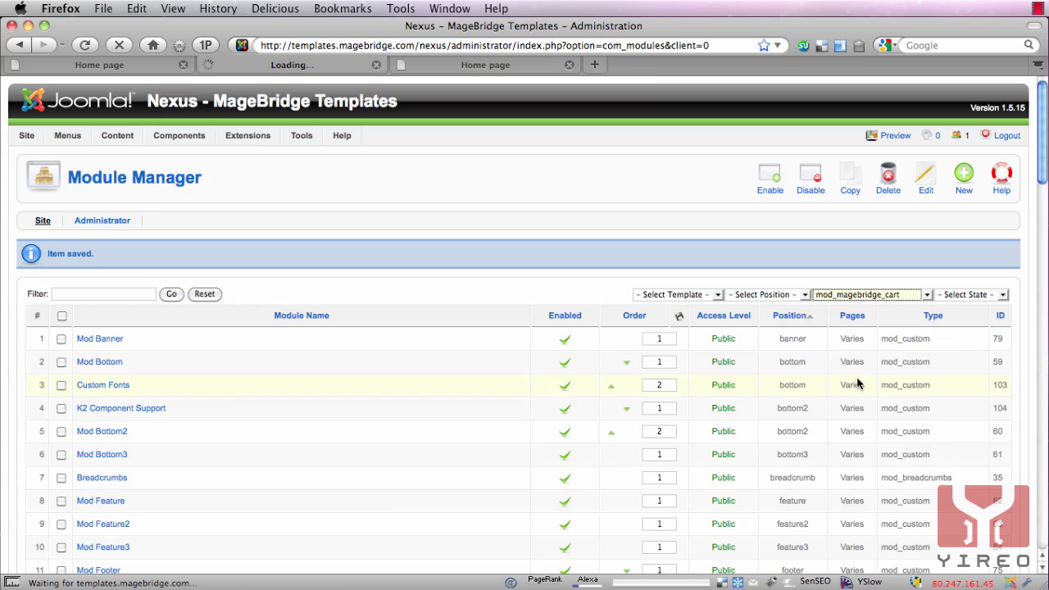
Change the My shopping cart module's position to footer2 and save it
left_click(109, 322)
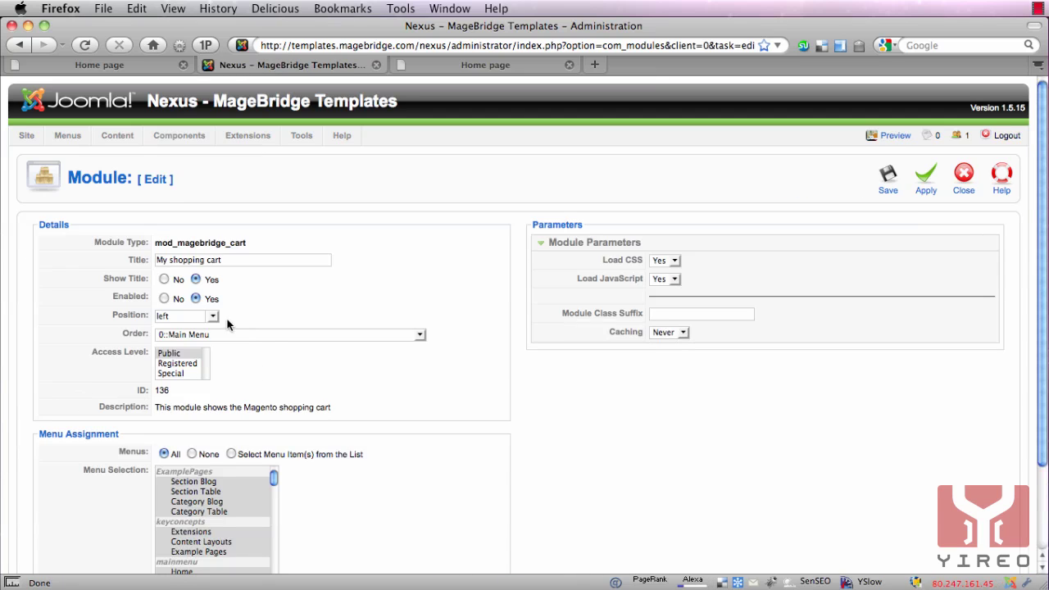
left_click(212, 316)
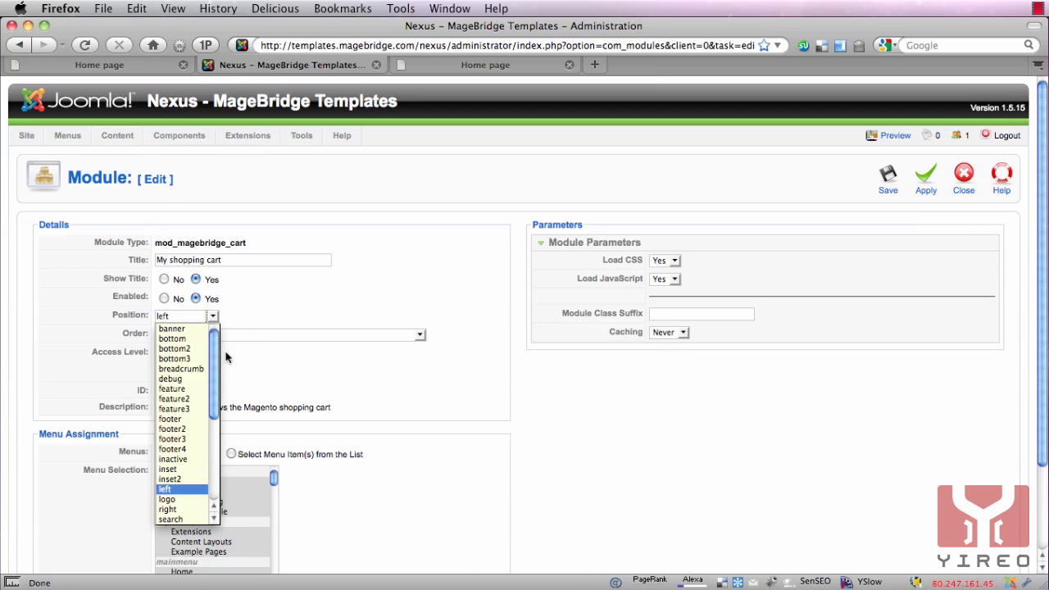
left_click(185, 429)
left_click(889, 176)
Reload the shop and confirm the My shopping cart block now sits in the footer
left_click(449, 63)
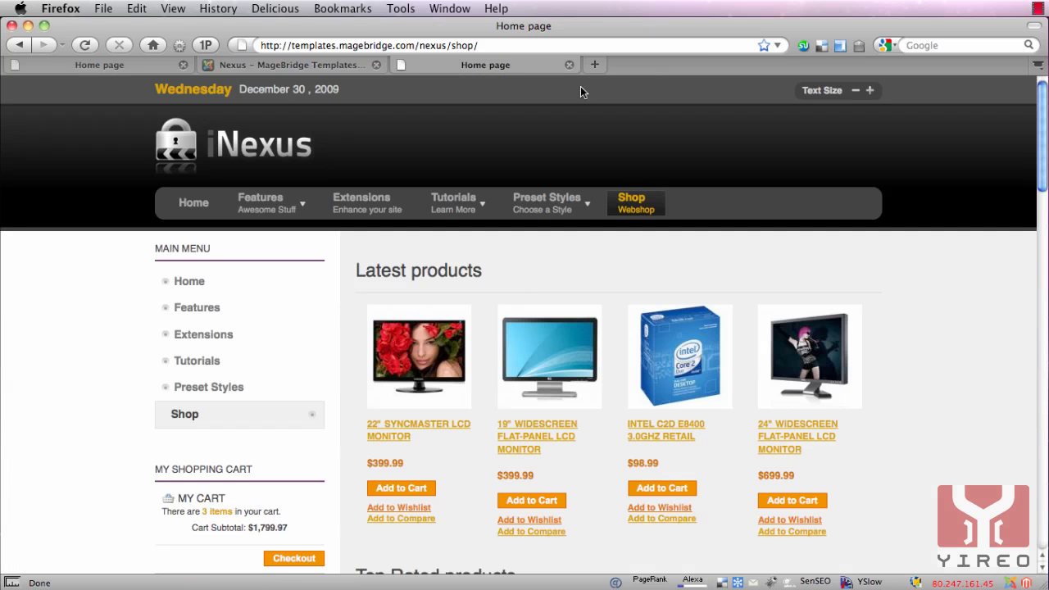
left_click(86, 45)
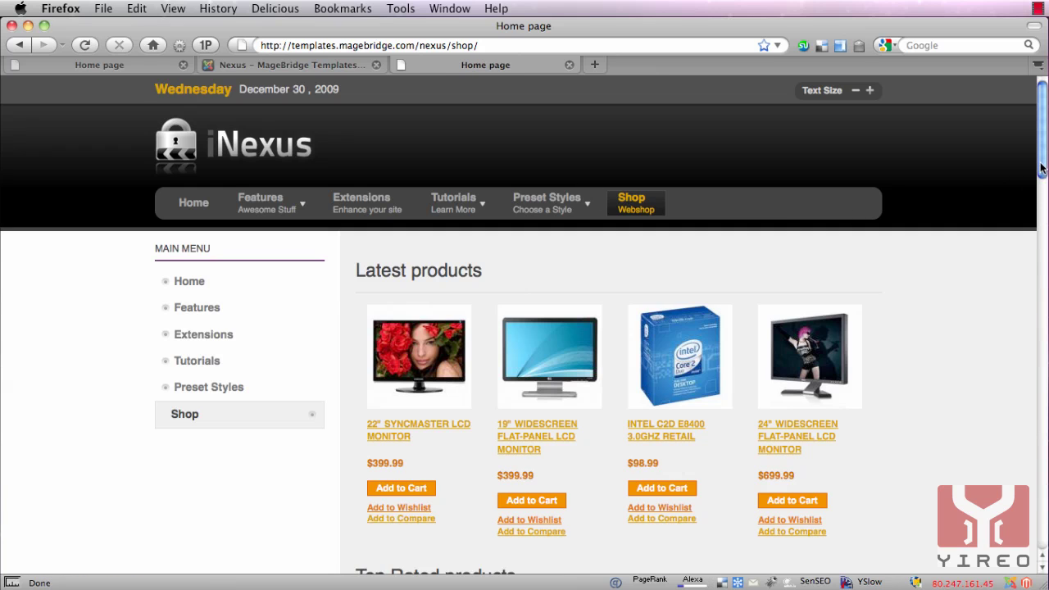
left_click_drag(1042, 166, 1043, 169)
scroll(654, 450, "down", 10)
scroll(655, 449, "down", 10)
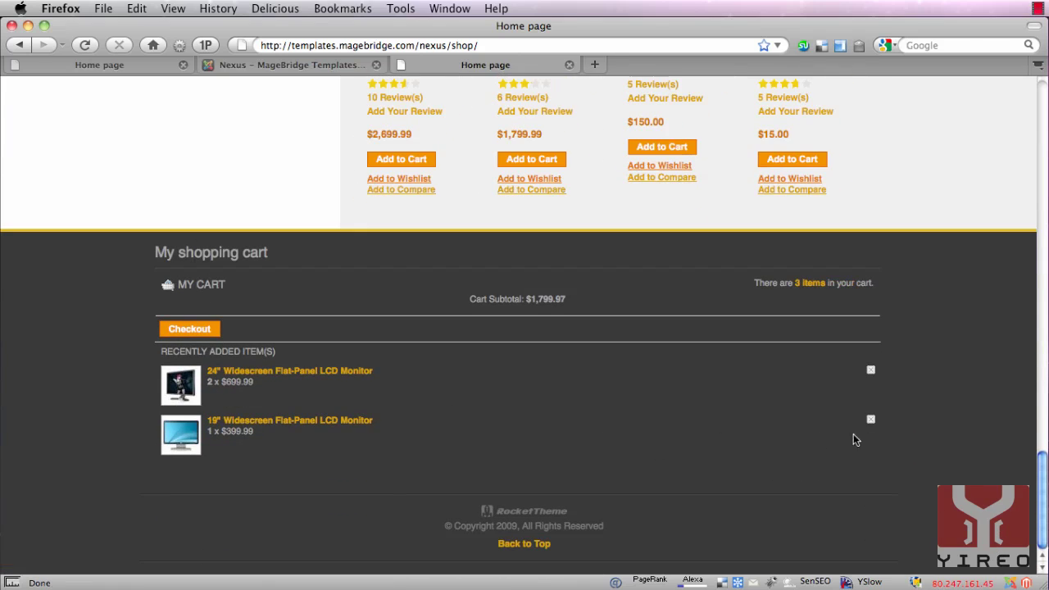
left_click(1043, 94)
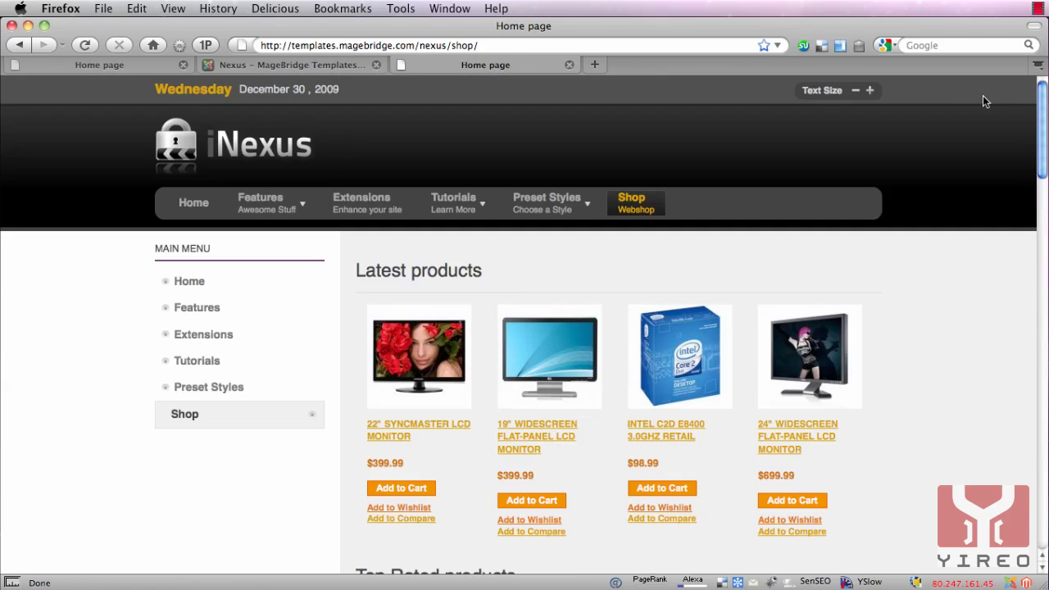